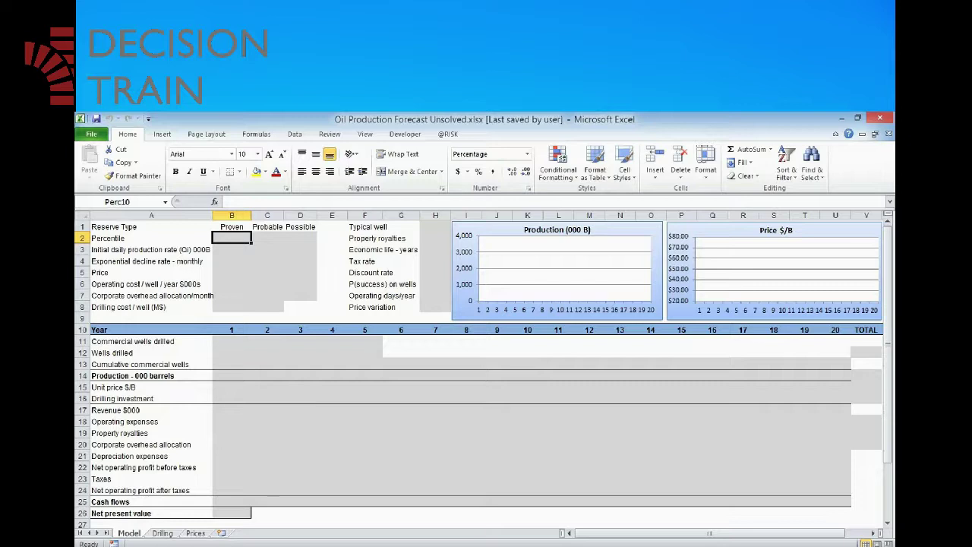
# Step: Enter percentiles of 10%, 50% and 90% for the Proven, Probable and Possible reserve types
pyautogui.hotkey('shift', 'Right')
pyautogui.hotkey('shift', 'Right')
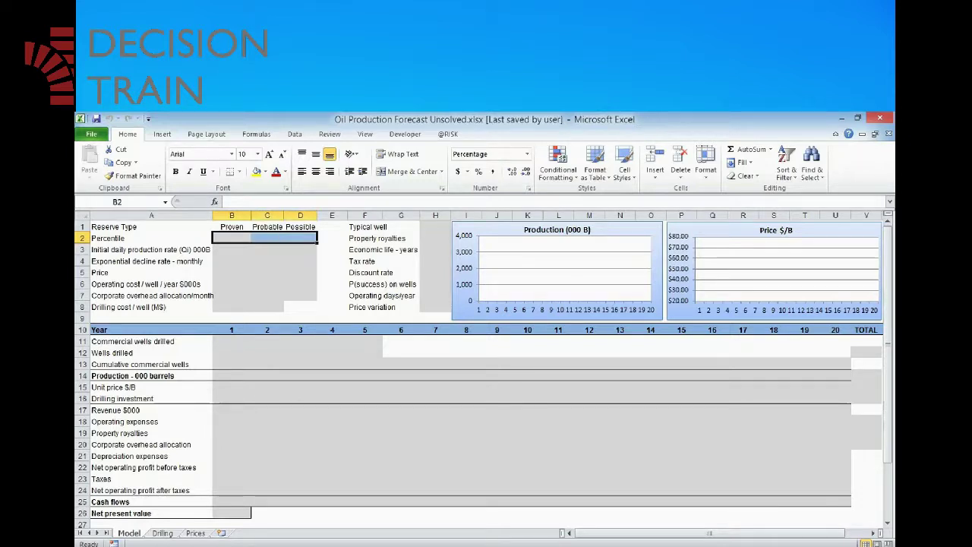
pyautogui.hotkey('shift', 'Left')
pyautogui.hotkey('shift', 'Left')
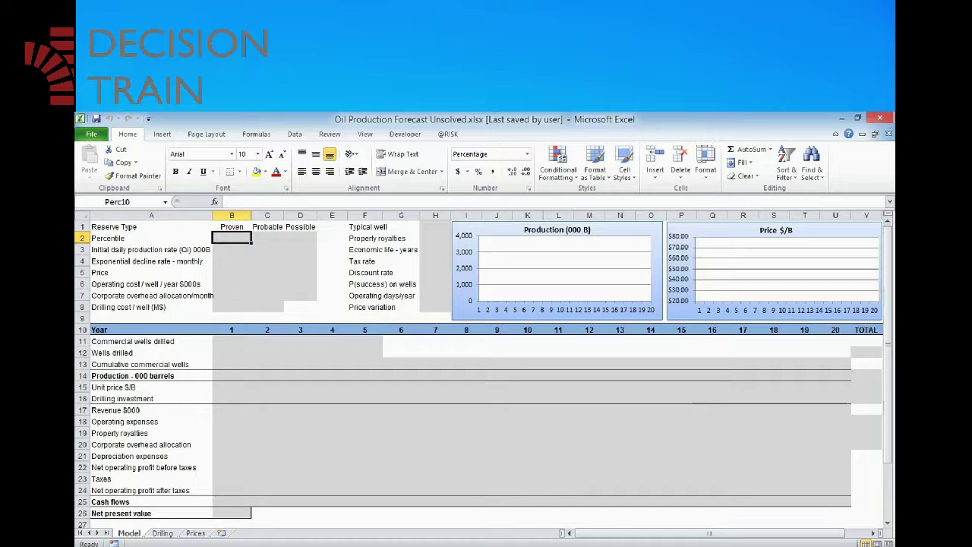
pyautogui.write('10%')
pyautogui.press('Tab')
pyautogui.write('50%')
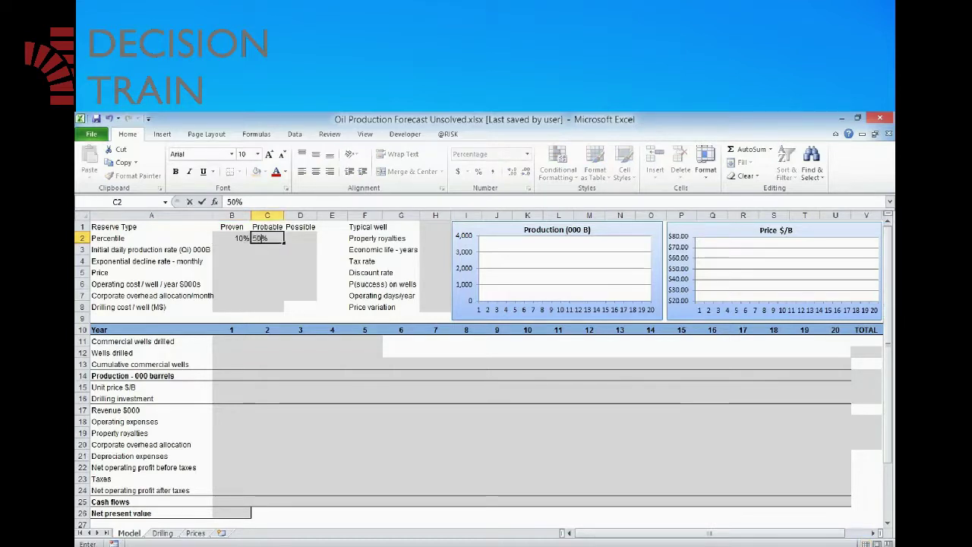
pyautogui.press('Tab')
pyautogui.write('90%')
# Step: Enter initial daily production rates of 150, 250 and 400 for the Proven, Probable and Possible reserves
pyautogui.press('Down')
pyautogui.press('Left')
pyautogui.press('Left')
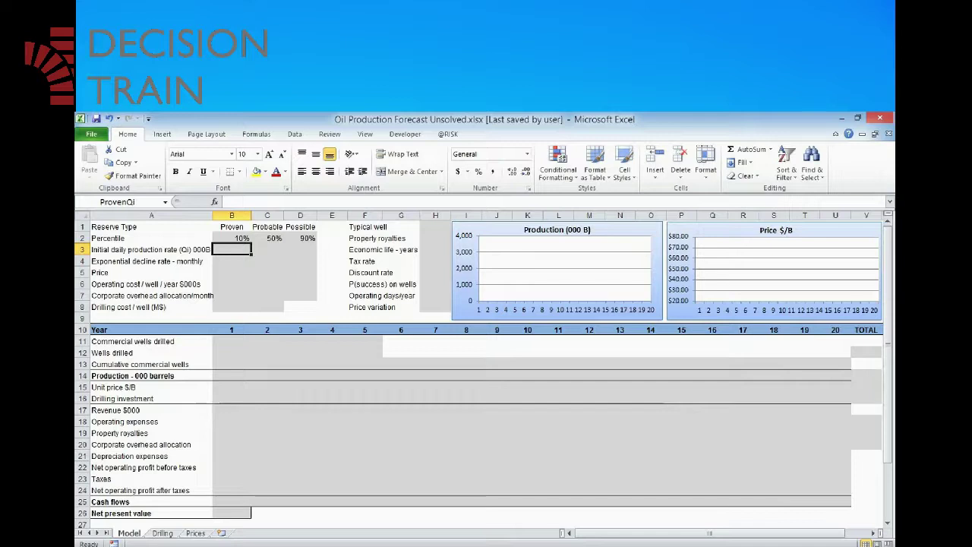
pyautogui.write('150')
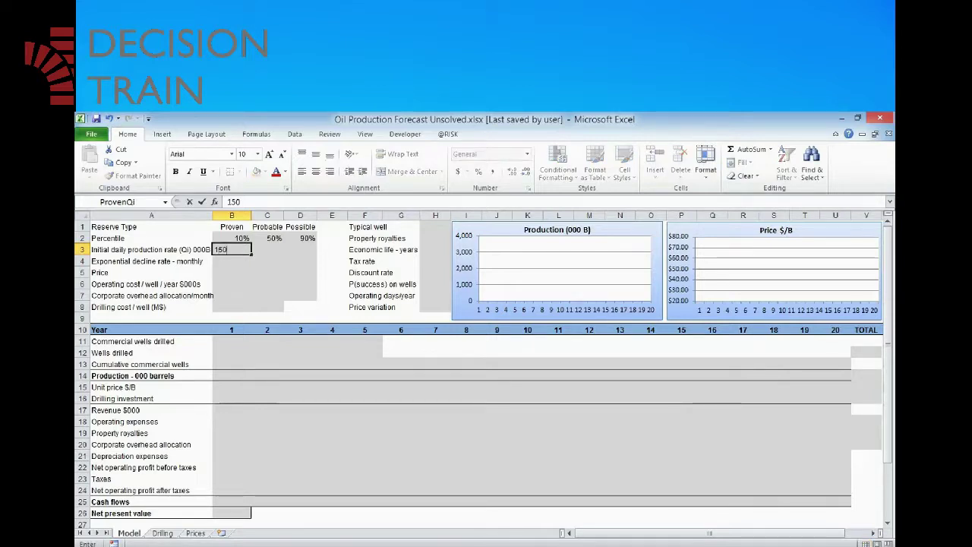
pyautogui.press('Tab')
pyautogui.write('250')
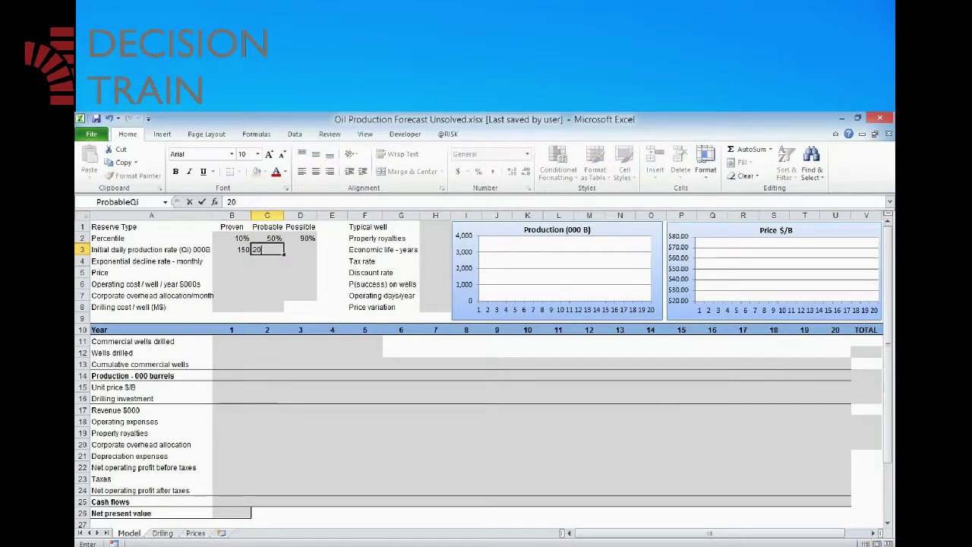
pyautogui.press('Tab')
pyautogui.write('400')
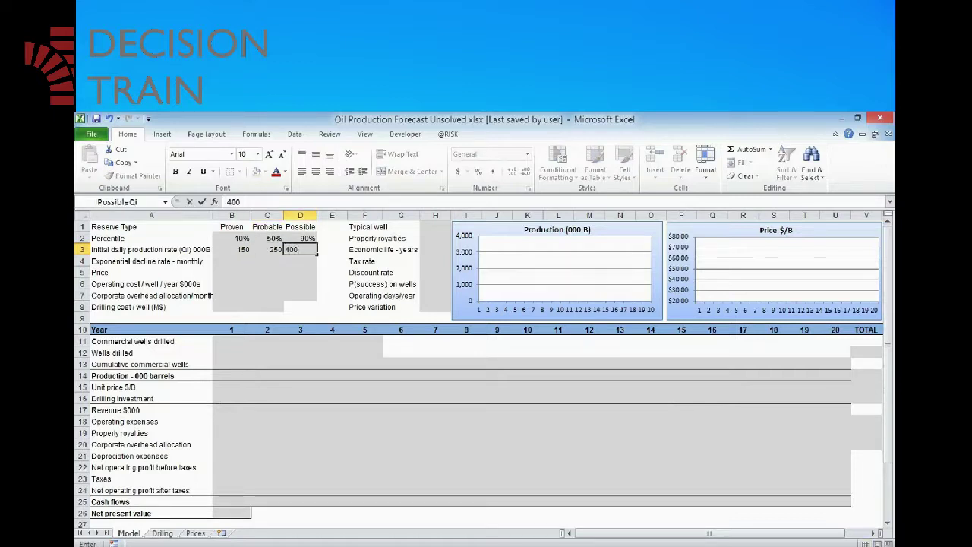
pyautogui.hotkey('shift', 'Tab')
pyautogui.click(438, 226)
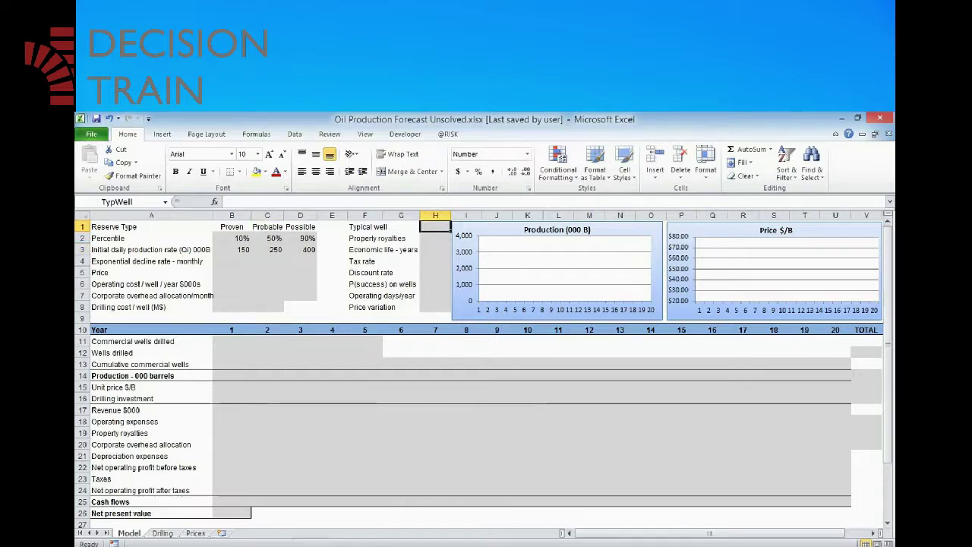
pyautogui.click(447, 135)
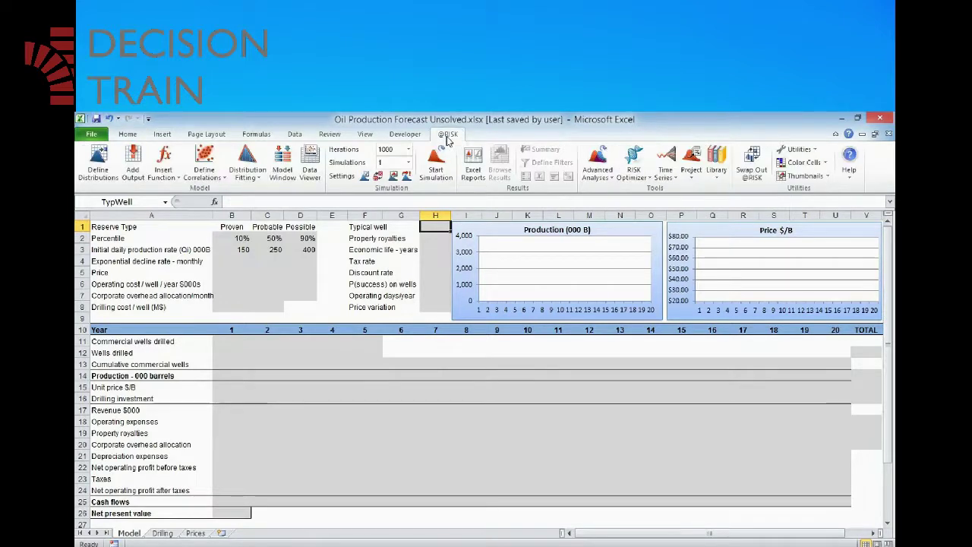
pyautogui.click(99, 169)
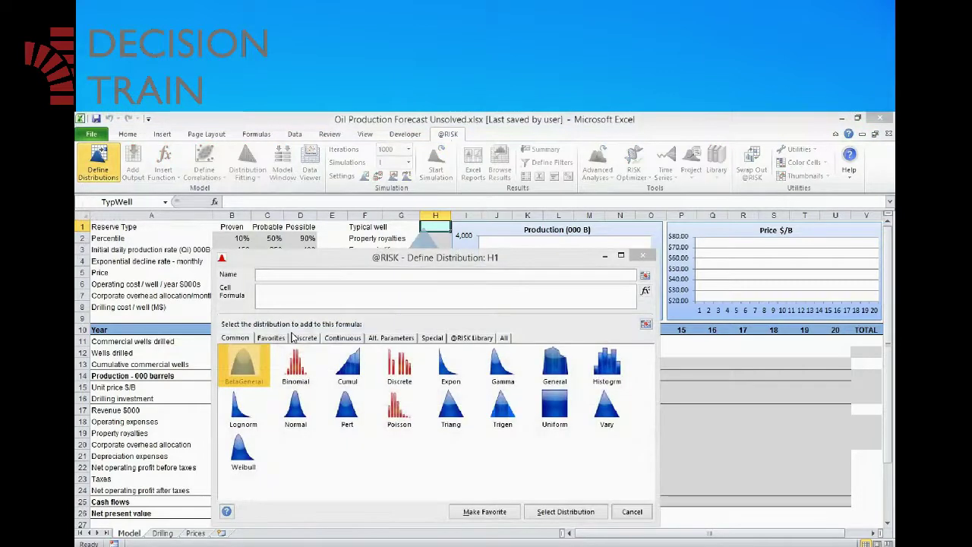
pyautogui.doubleClick(248, 416)
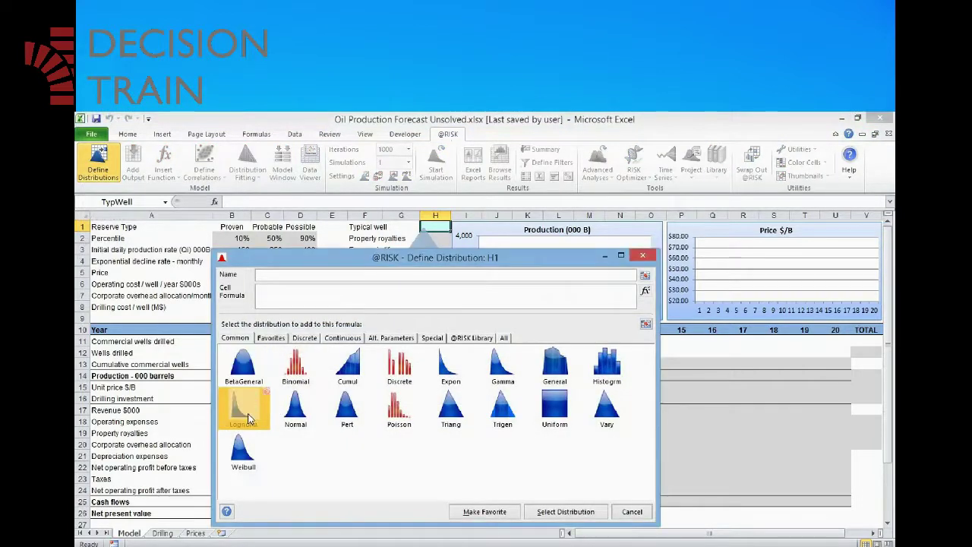
pyautogui.click(620, 256)
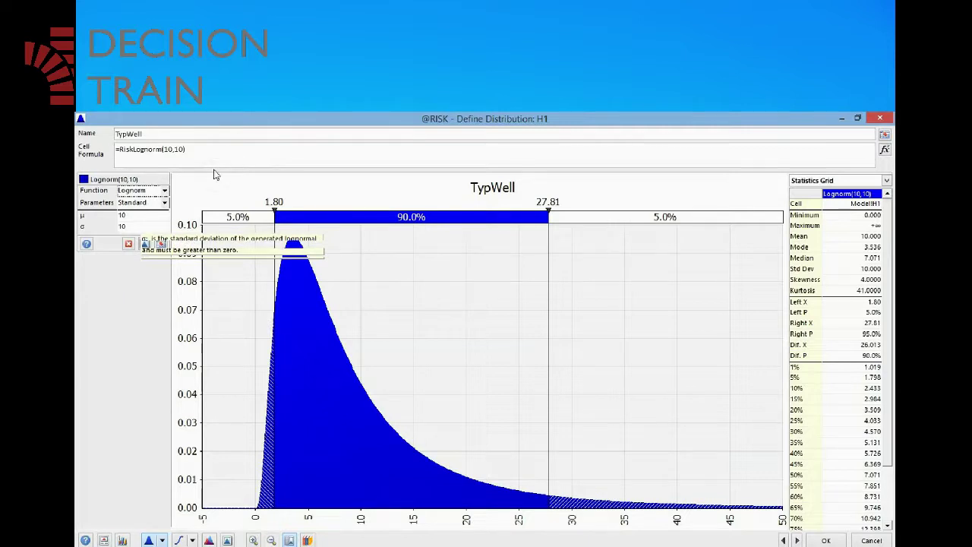
# Step: Enable alternate parameters for the Lognorm distribution in its parameter options
pyautogui.click(135, 217)
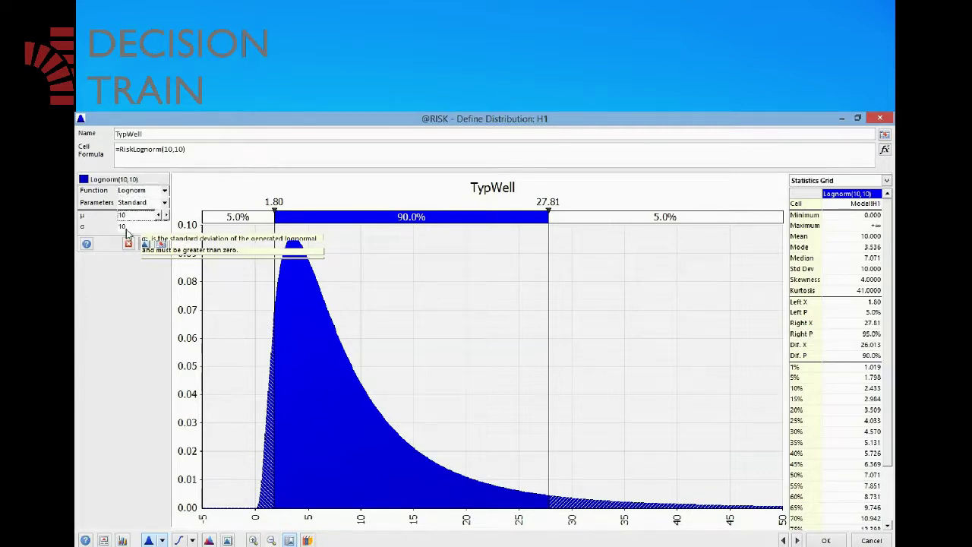
pyautogui.click(147, 204)
pyautogui.click(158, 193)
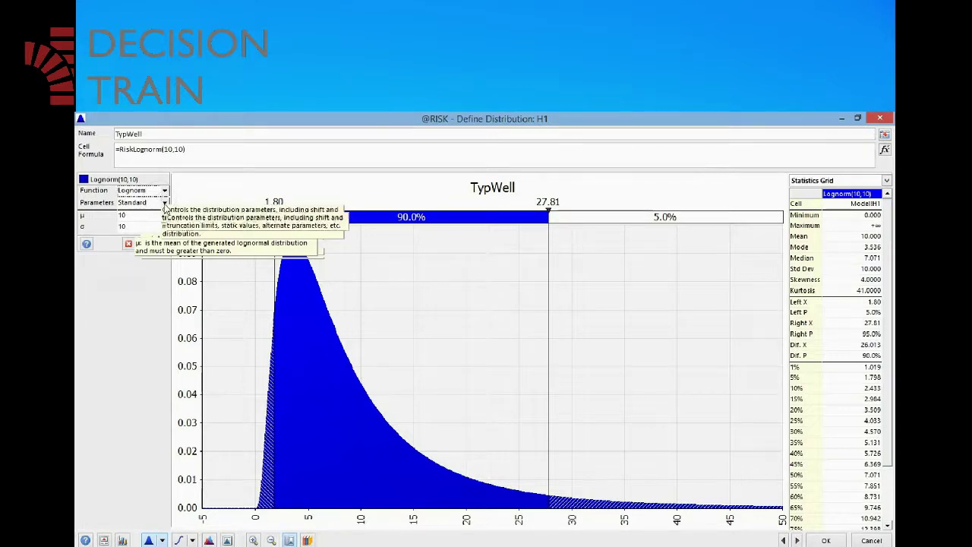
pyautogui.click(165, 203)
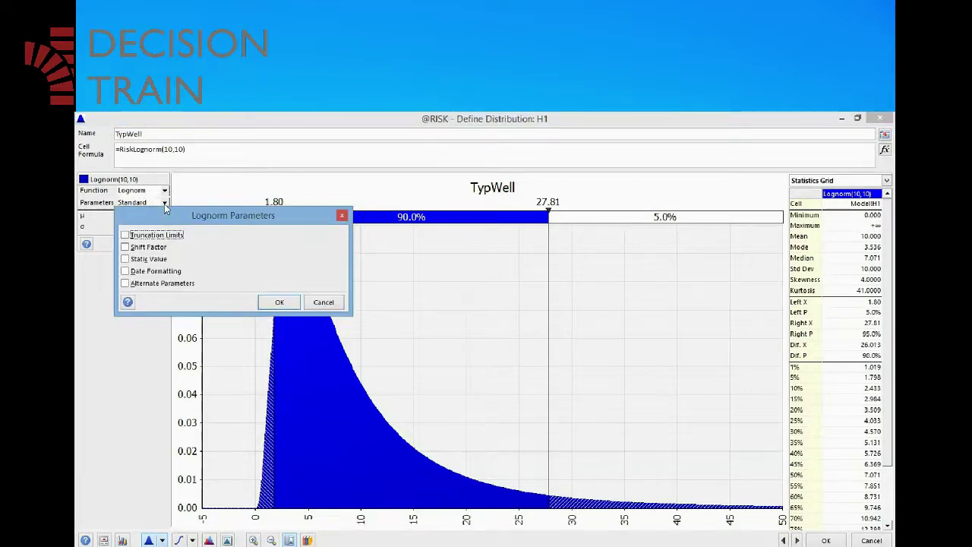
pyautogui.click(125, 284)
pyautogui.moveTo(250, 220); pyautogui.dragTo(408, 168)
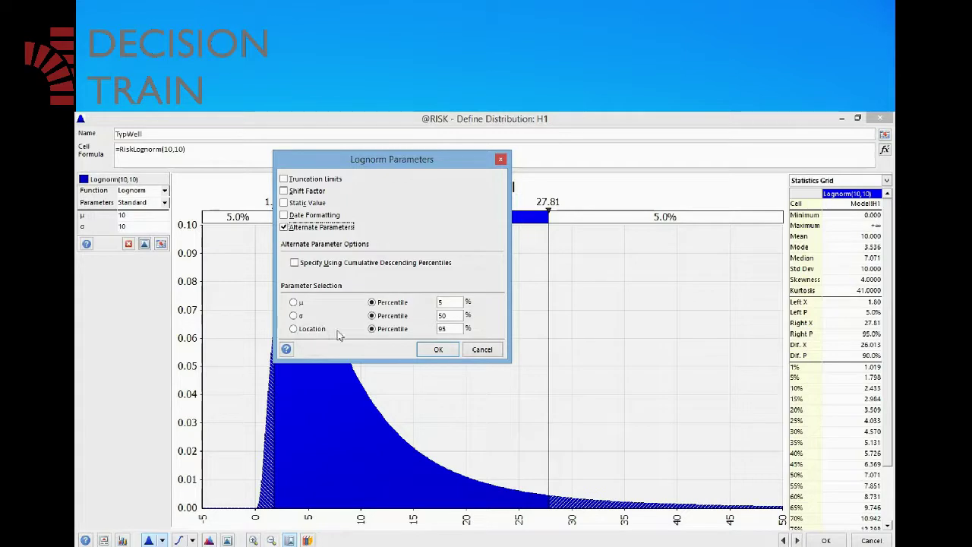
# Step: Set the lower alternate percentile to 10% and the upper to 90%, and accept the parameter selection
pyautogui.click(458, 302)
pyautogui.press('BackSpace')
pyautogui.write('10')
pyautogui.click(454, 330)
pyautogui.press('BackSpace')
pyautogui.write('0')
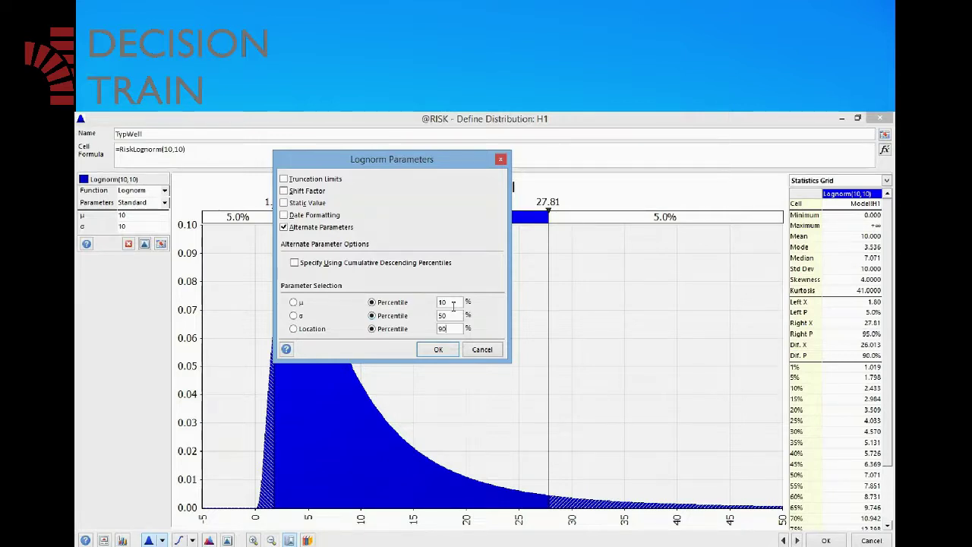
pyautogui.click(453, 315)
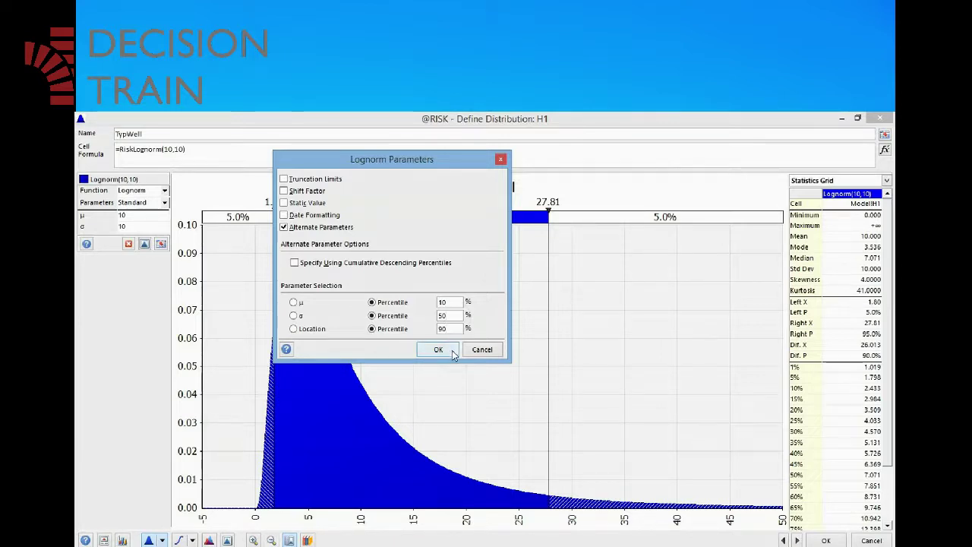
pyautogui.click(441, 351)
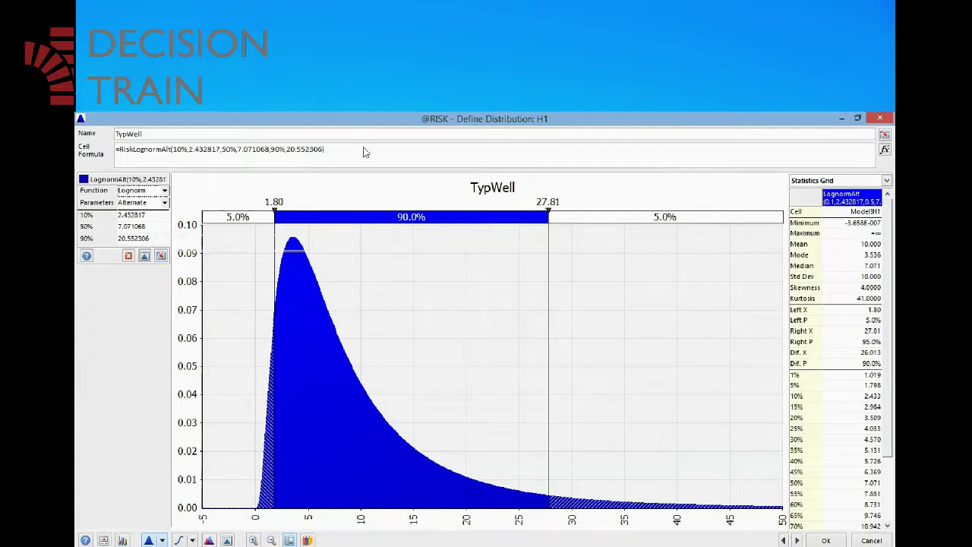
# Step: Assign cells B3, C3 and D3 as the distribution's 10%, 50% and 90% percentile values
pyautogui.moveTo(325, 149); pyautogui.dragTo(76, 150)
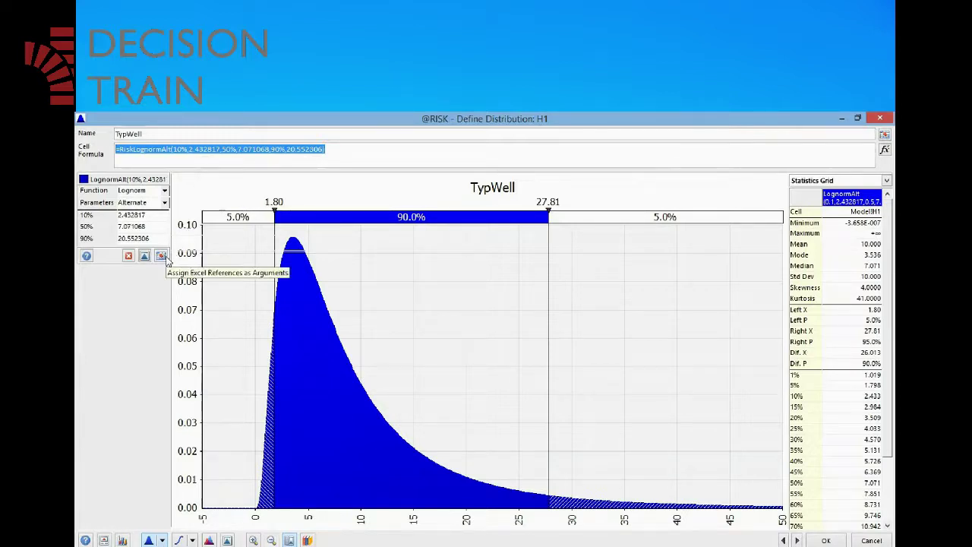
pyautogui.click(162, 256)
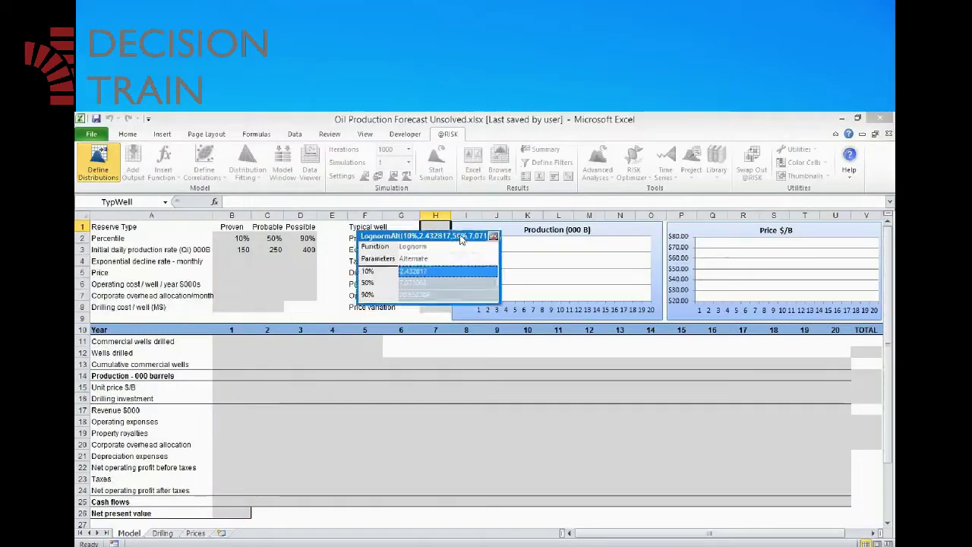
pyautogui.click(241, 250)
pyautogui.click(267, 250)
pyautogui.click(308, 250)
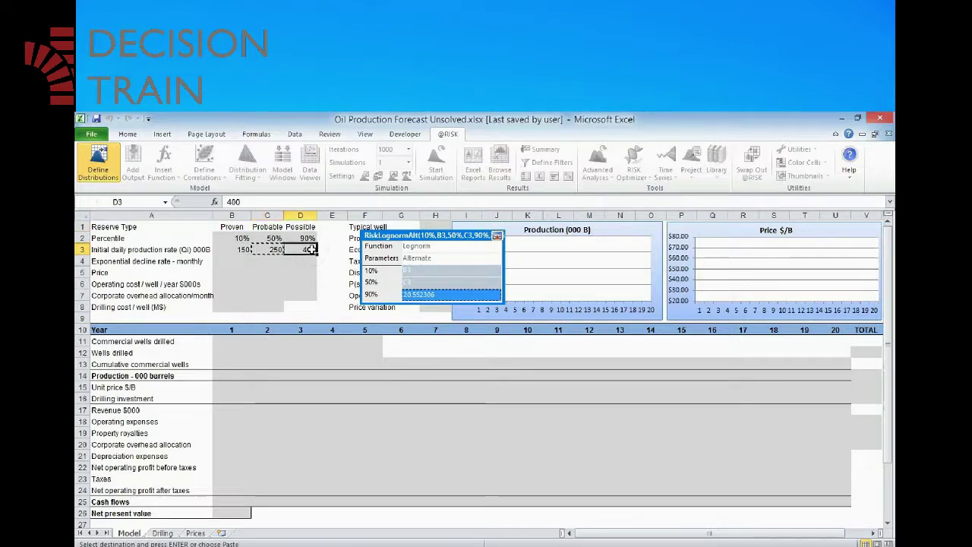
pyautogui.click(497, 238)
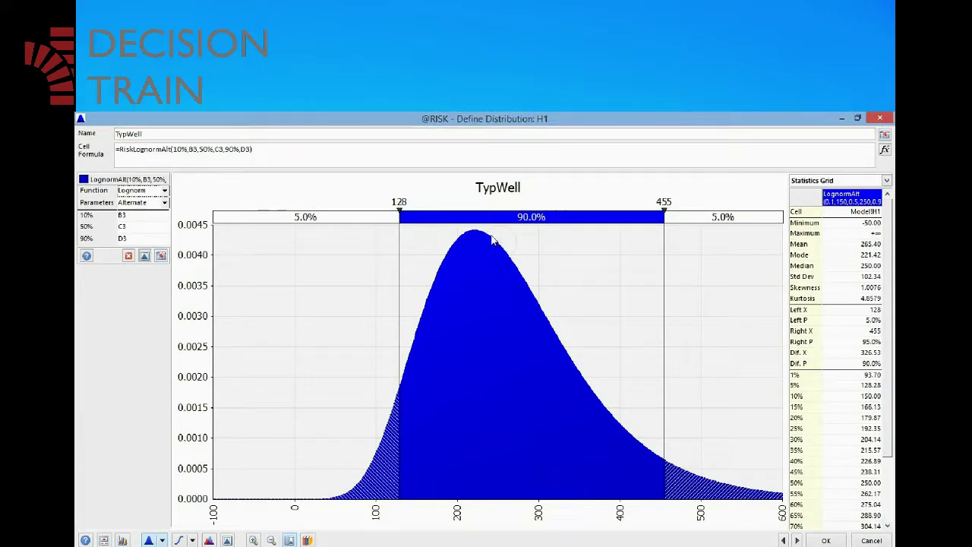
pyautogui.moveTo(259, 152); pyautogui.dragTo(80, 163)
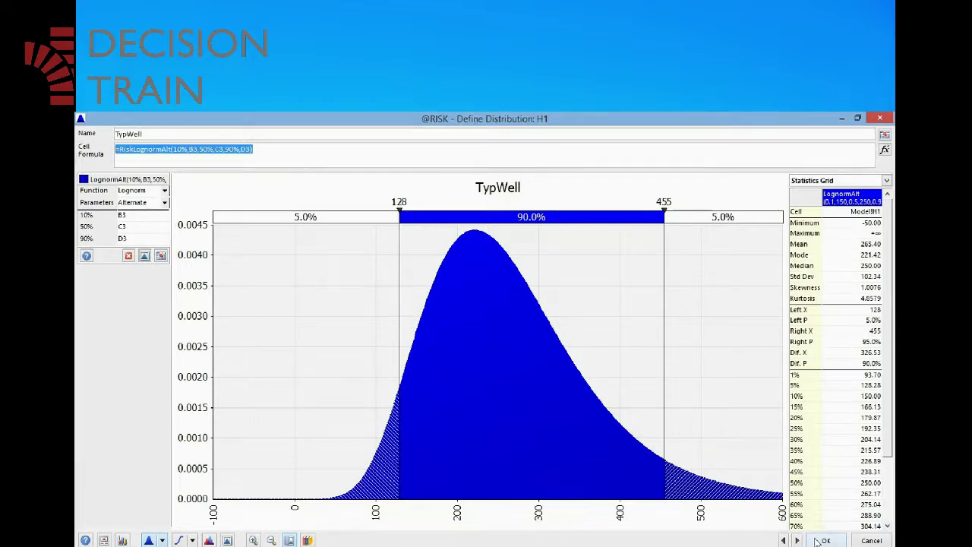
# Step: Set both tail probabilities on the TypWell distribution graph to 10%
pyautogui.click(305, 218)
pyautogui.write('10')
pyautogui.press('Return')
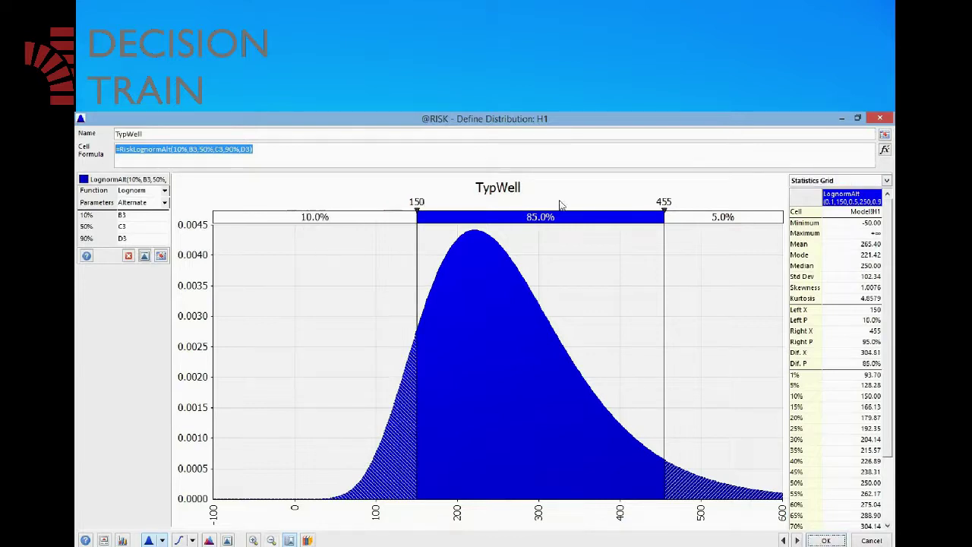
pyautogui.click(717, 215)
pyautogui.write('10')
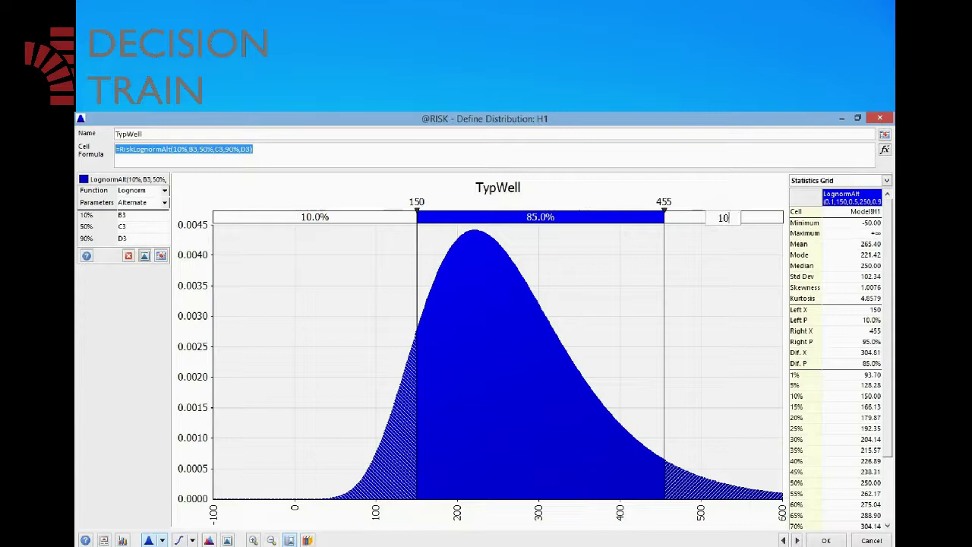
pyautogui.press('Return')
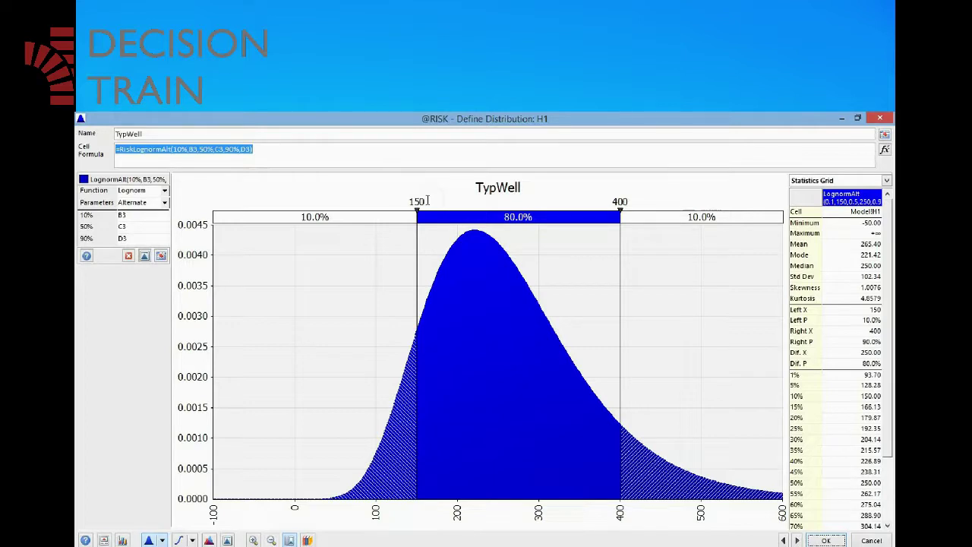
# Step: Check the two delimiter values, the median and the 50% percentile, and accept the distribution for cell H1
pyautogui.click(422, 201)
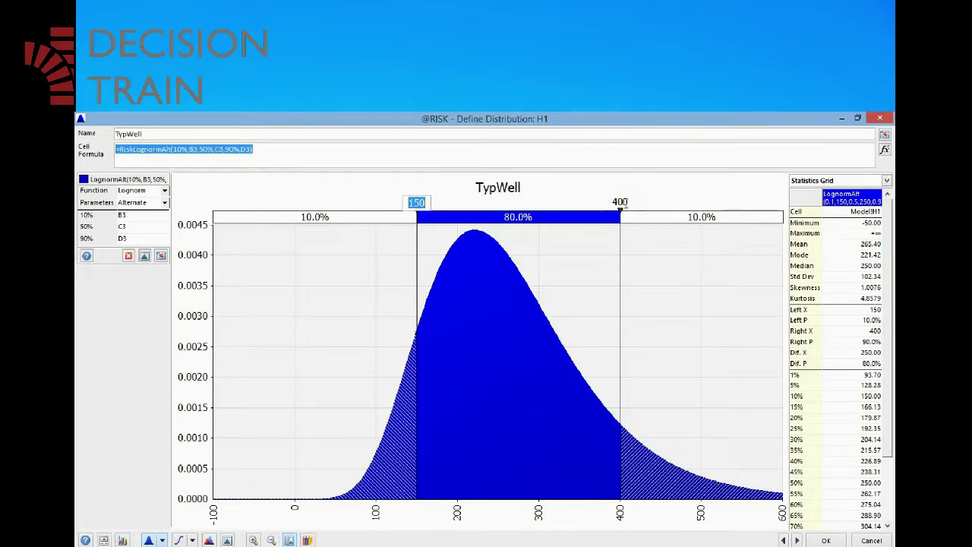
pyautogui.click(621, 202)
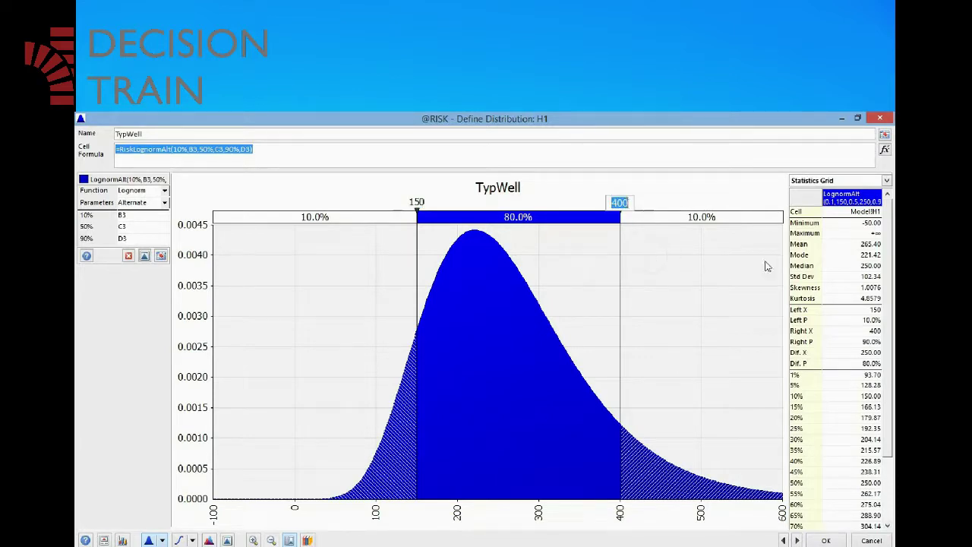
pyautogui.click(811, 265)
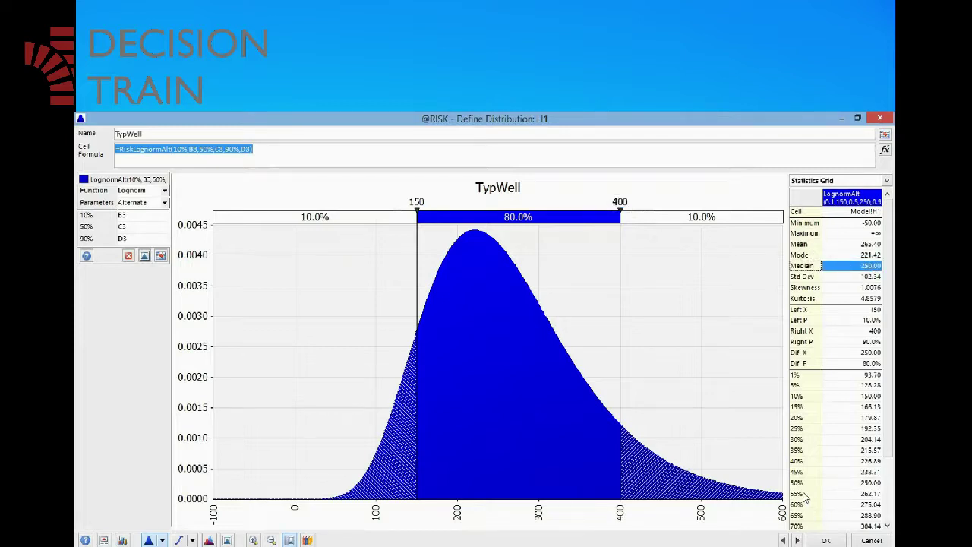
pyautogui.moveTo(801, 484); pyautogui.dragTo(879, 484)
pyautogui.click(878, 484)
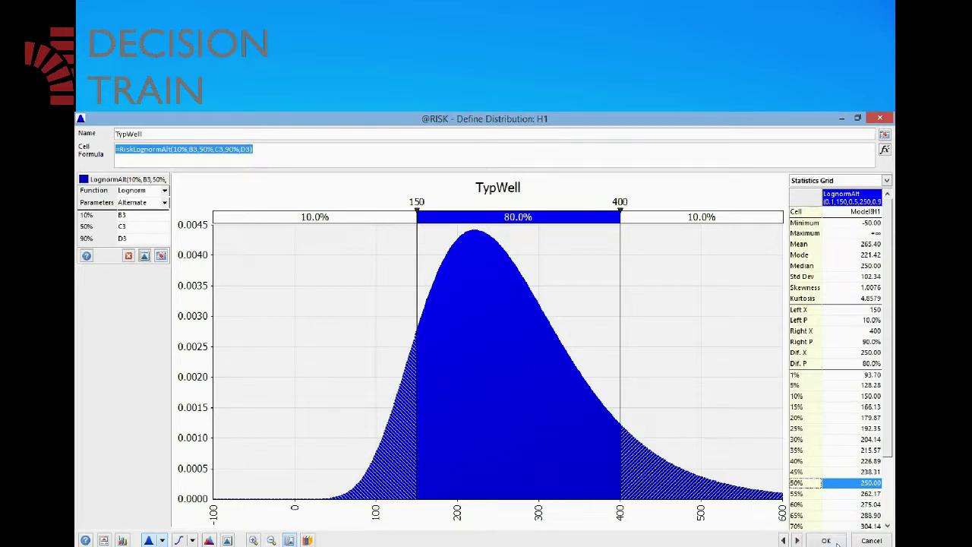
pyautogui.click(835, 540)
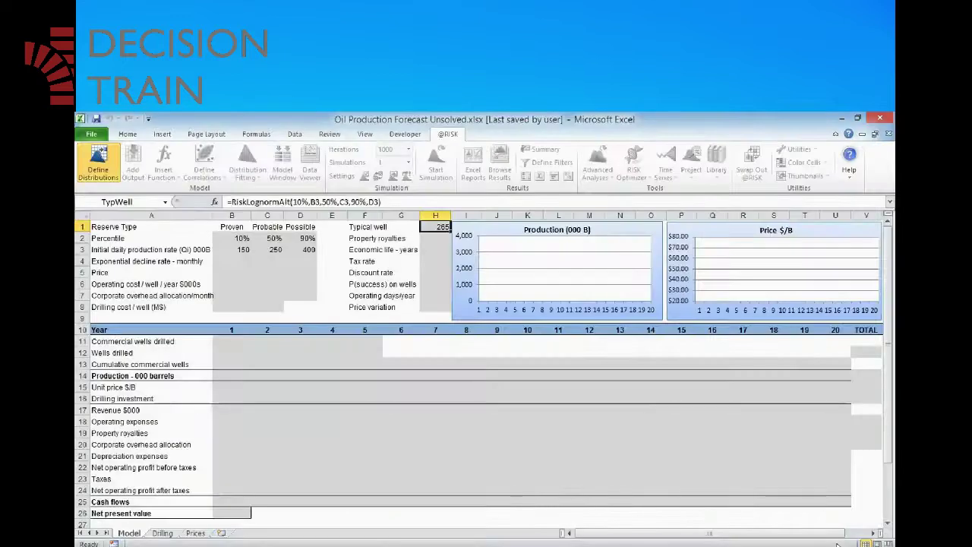
# Step: Clear the arguments of the RiskLognormAlt formula in H1 and use Perc10 (B2) and ProvenQi (B3) as the first pair
pyautogui.press('F2')
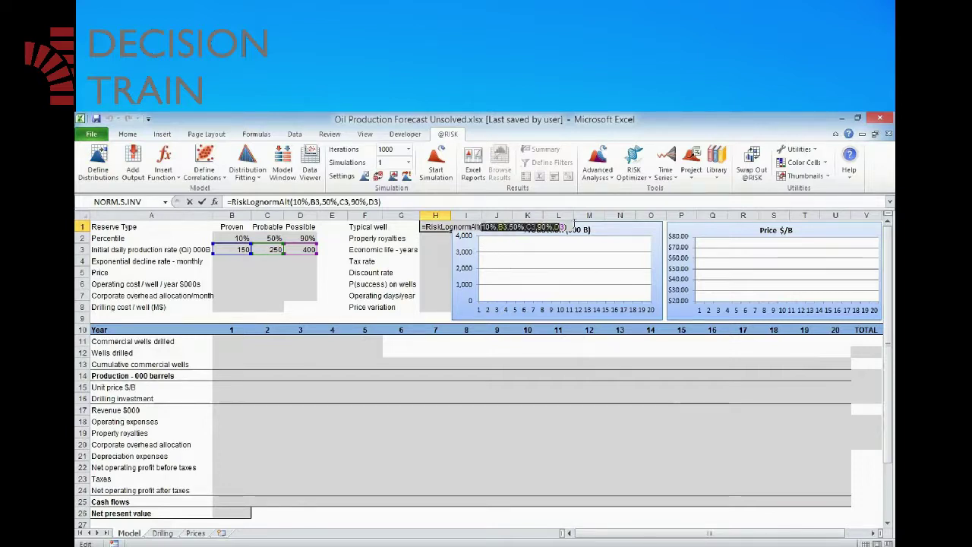
pyautogui.moveTo(482, 226); pyautogui.dragTo(422, 226)
pyautogui.hotkey('shift', 'End')
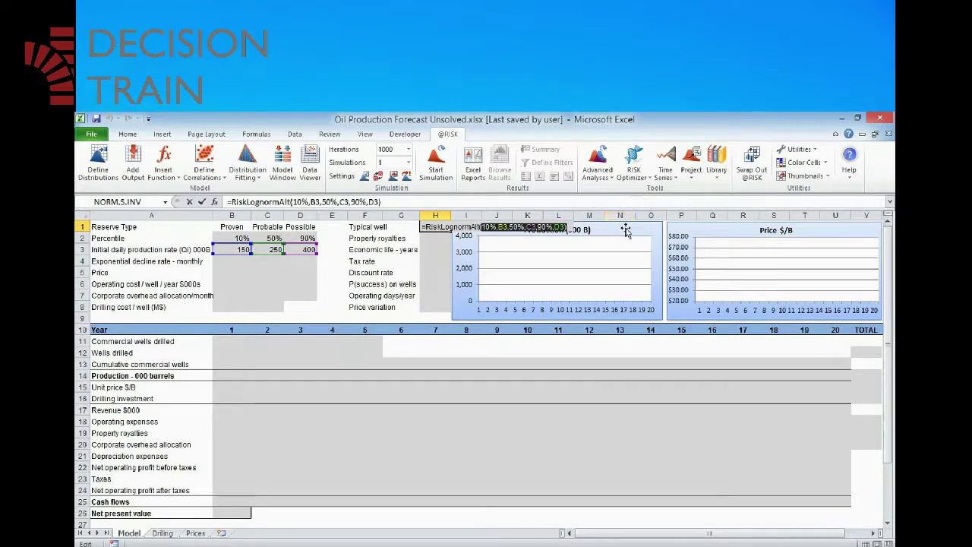
pyautogui.press('Delete')
pyautogui.click(241, 238)
pyautogui.write(',')
pyautogui.click(243, 248)
# Step: Complete the H1 formula with the argument pairs Perc50, ProbableQi and Perc90, PossibleQi, and enter it in the cell
pyautogui.write(',')
pyautogui.click(280, 238)
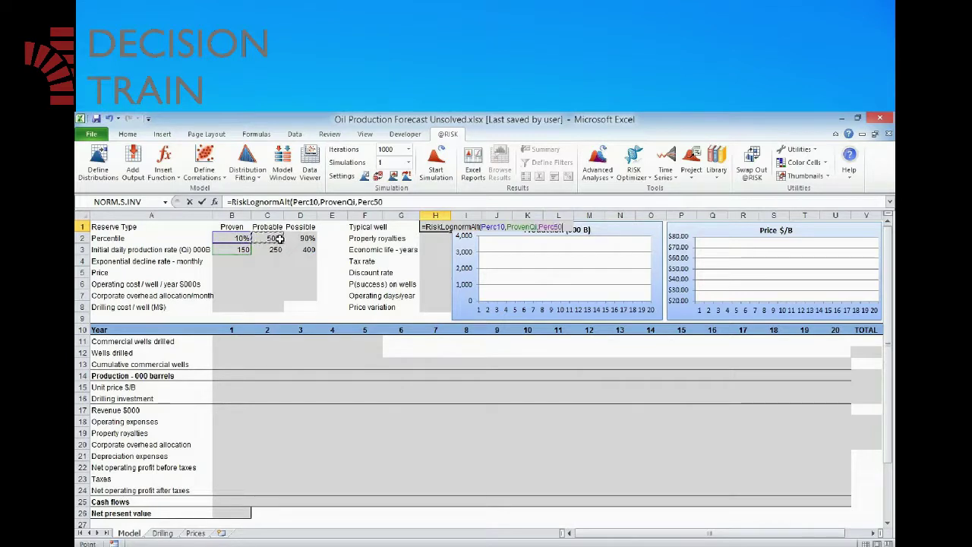
pyautogui.write(',')
pyautogui.click(275, 249)
pyautogui.write(',')
pyautogui.click(310, 239)
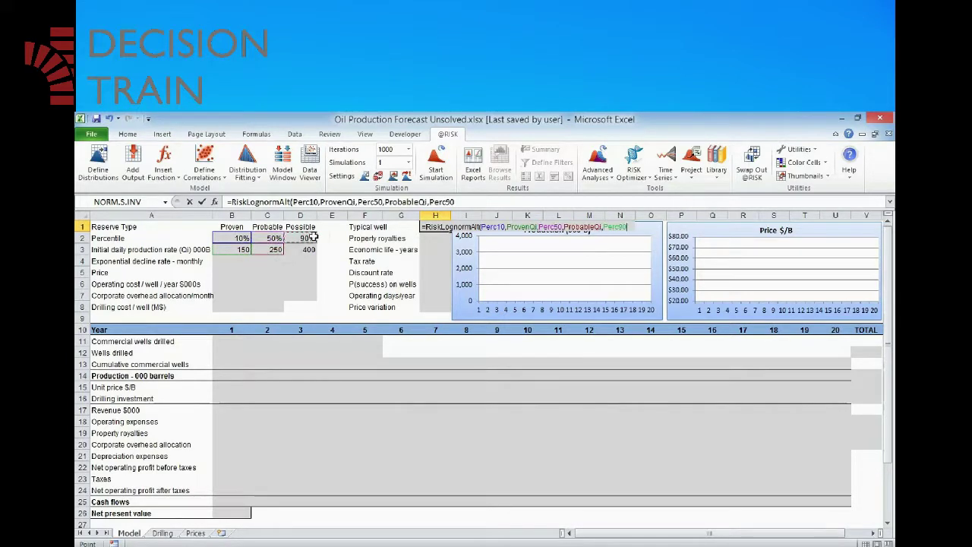
pyautogui.write(',PossibleQi')
pyautogui.click(310, 250)
pyautogui.write(')')
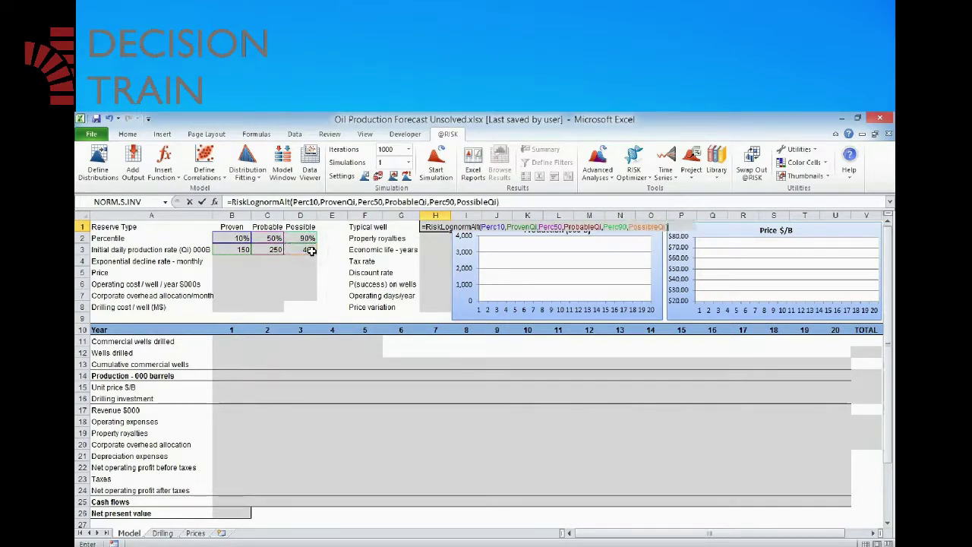
pyautogui.hotkey('ctrl', 'Return')
# Step: Examine the three percentile-and-rate argument pairs of the RiskLognormAlt formula in H1, one pair at a time
pyautogui.press('F2')
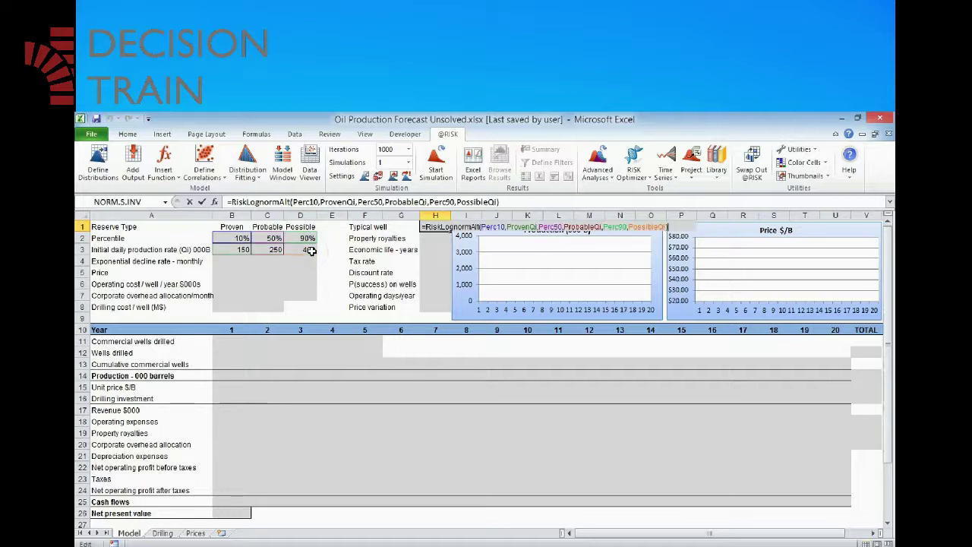
pyautogui.moveTo(293, 202); pyautogui.dragTo(357, 202)
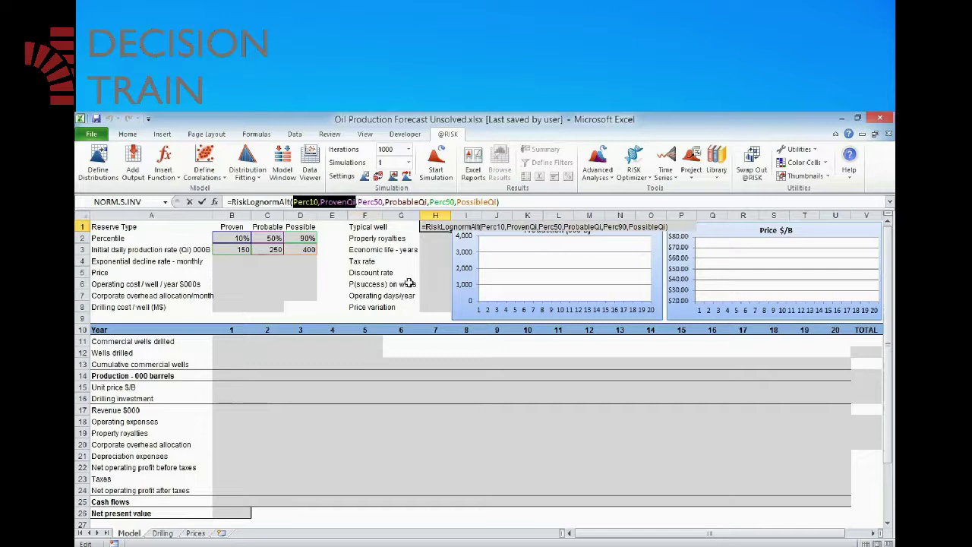
pyautogui.moveTo(358, 202); pyautogui.dragTo(427, 202)
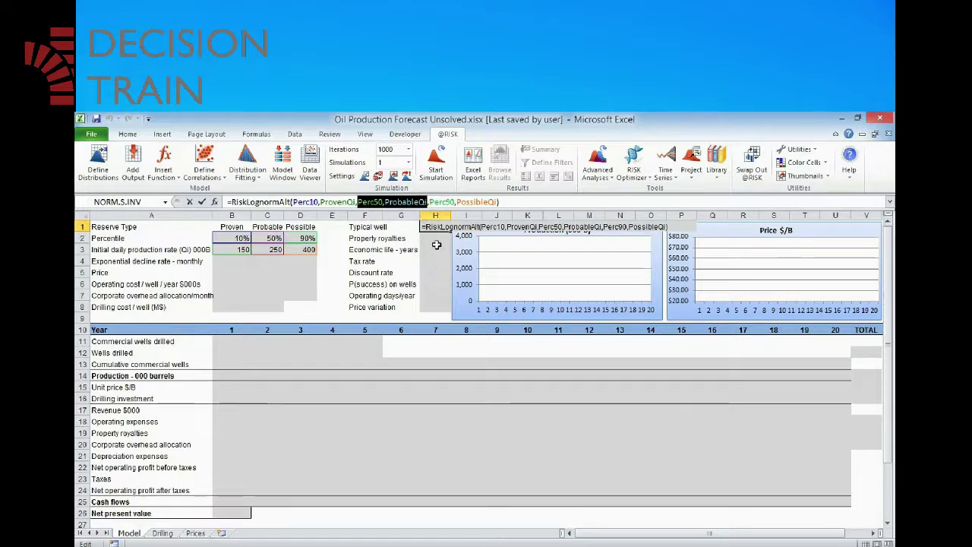
pyautogui.moveTo(430, 202); pyautogui.dragTo(498, 202)
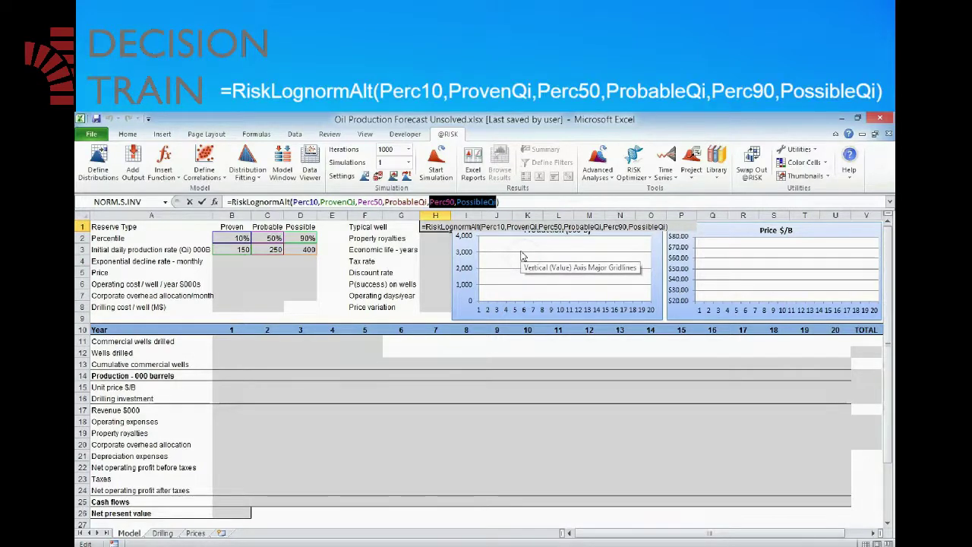
pyautogui.click(552, 199)
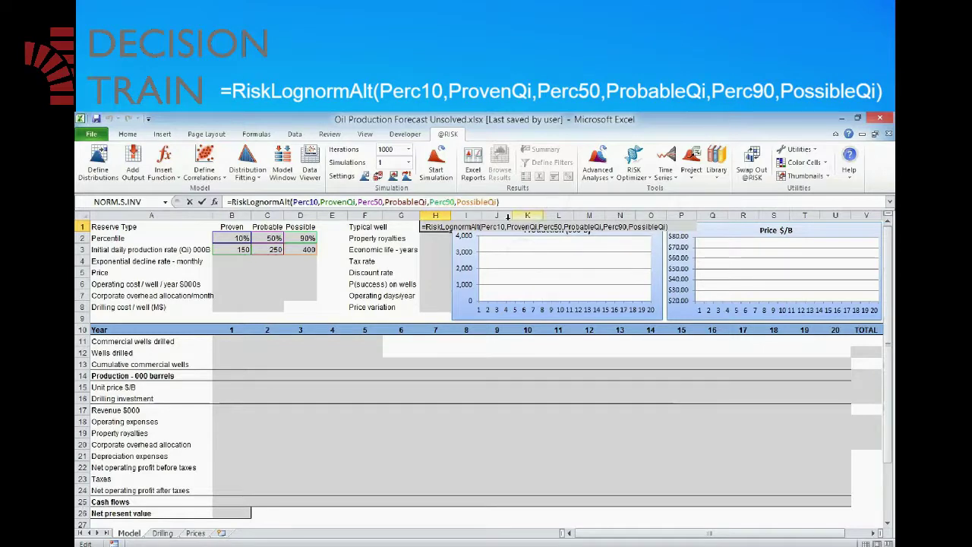
# Step: Check each named argument of the H1 formula individually, from Perc10 through PossibleQi, and close the formula with its content kept
pyautogui.doubleClick(295, 202)
pyautogui.moveTo(319, 202); pyautogui.dragTo(353, 202)
pyautogui.doubleClick(378, 201)
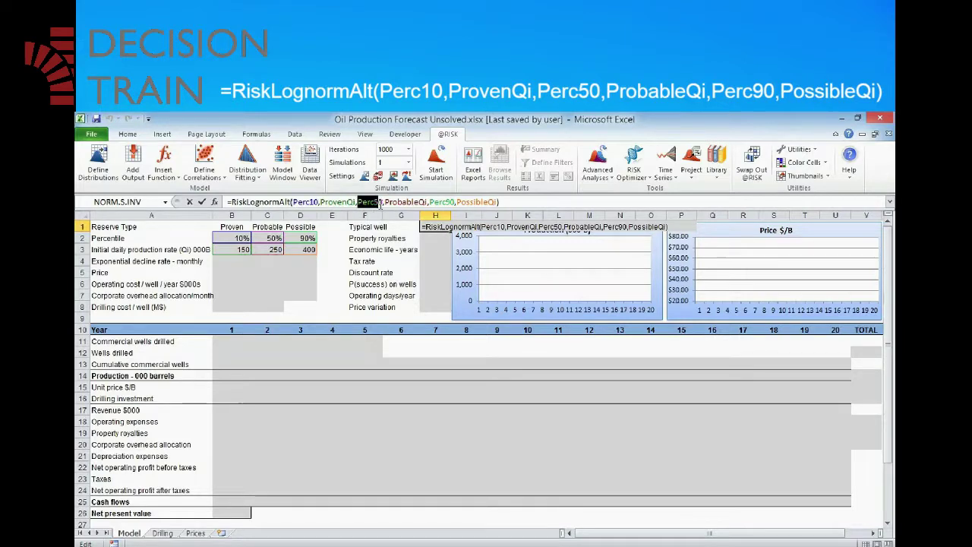
pyautogui.click(388, 201)
pyautogui.doubleClick(388, 202)
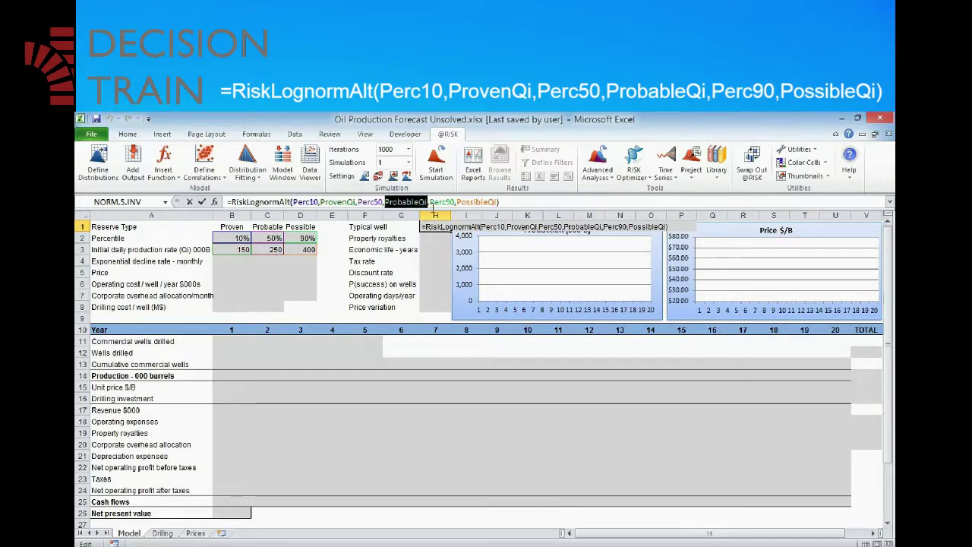
pyautogui.doubleClick(442, 202)
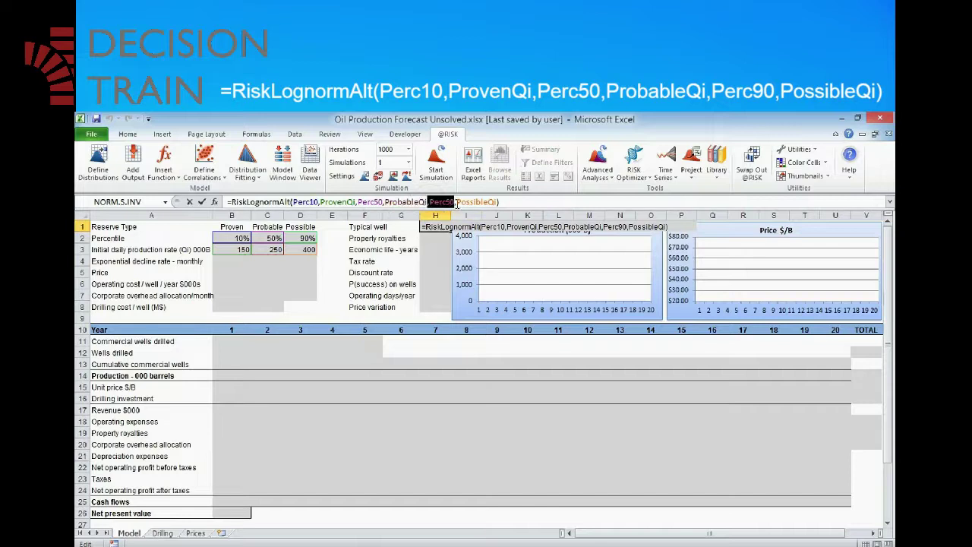
pyautogui.moveTo(457, 202); pyautogui.dragTo(490, 201)
pyautogui.click(512, 203)
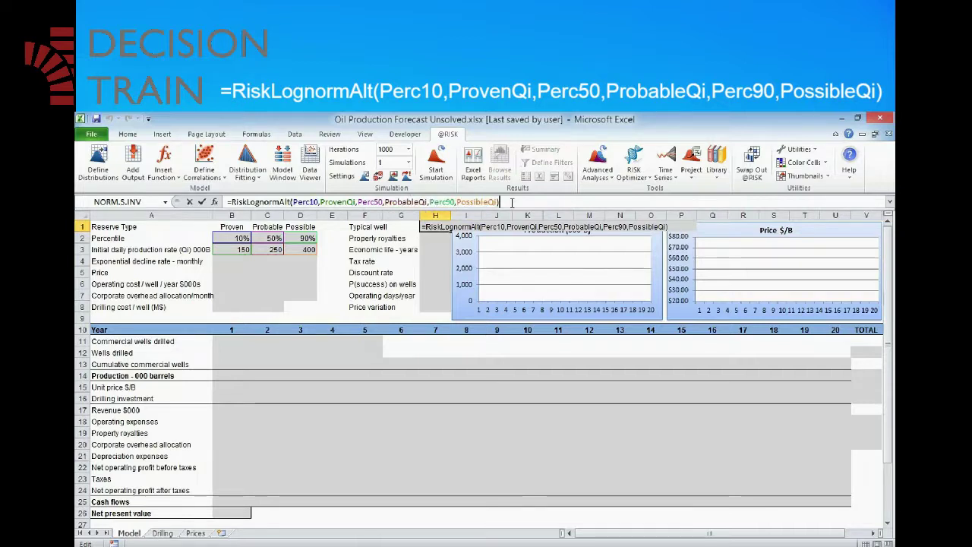
pyautogui.hotkey('ctrl', 'Return')
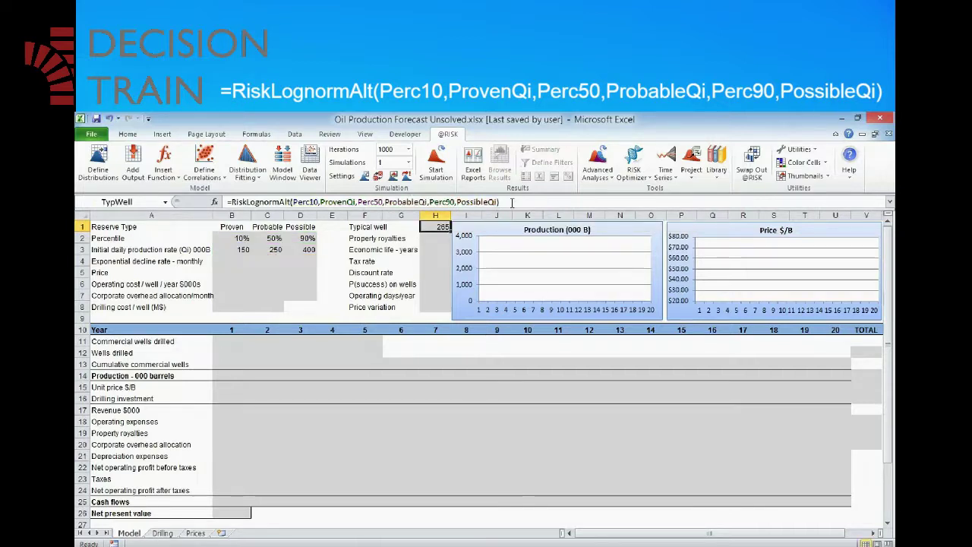